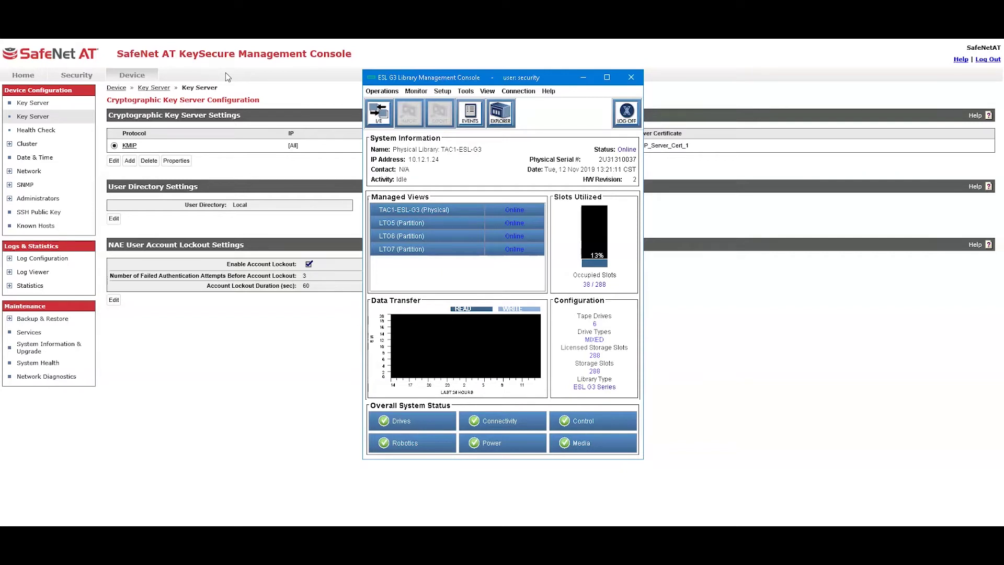
Show the Local CAs page listing Integrations_CA and Issuing_CA with active CA certificates.
click(81, 76)
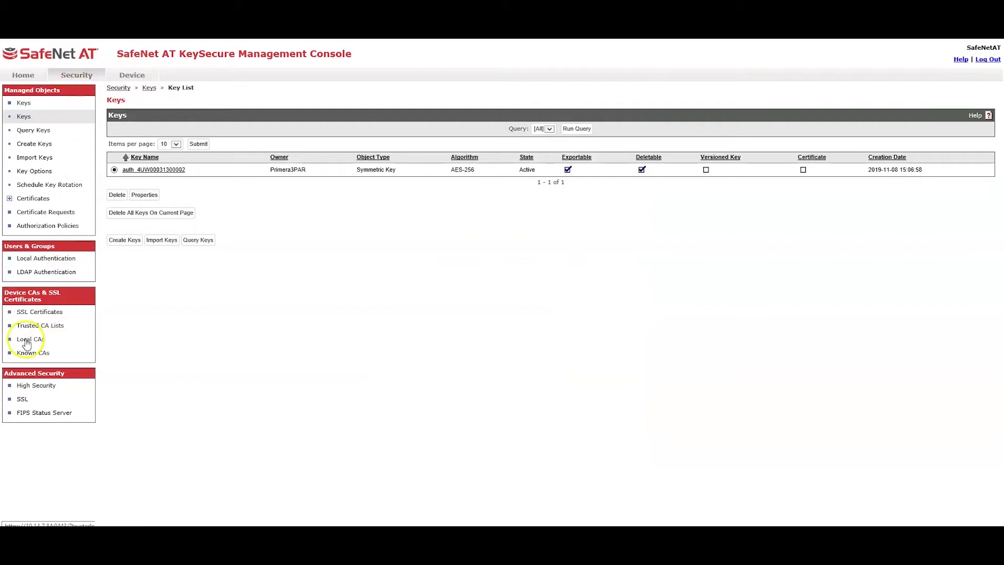
click(26, 340)
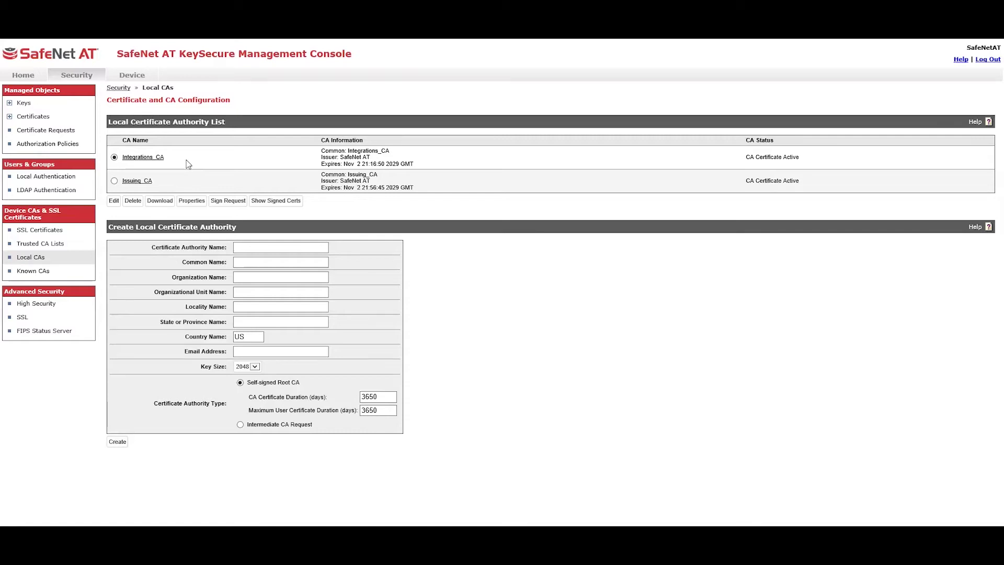
View the Default trusted CA list profile, which trusts local CA Integrations_CA.
click(52, 244)
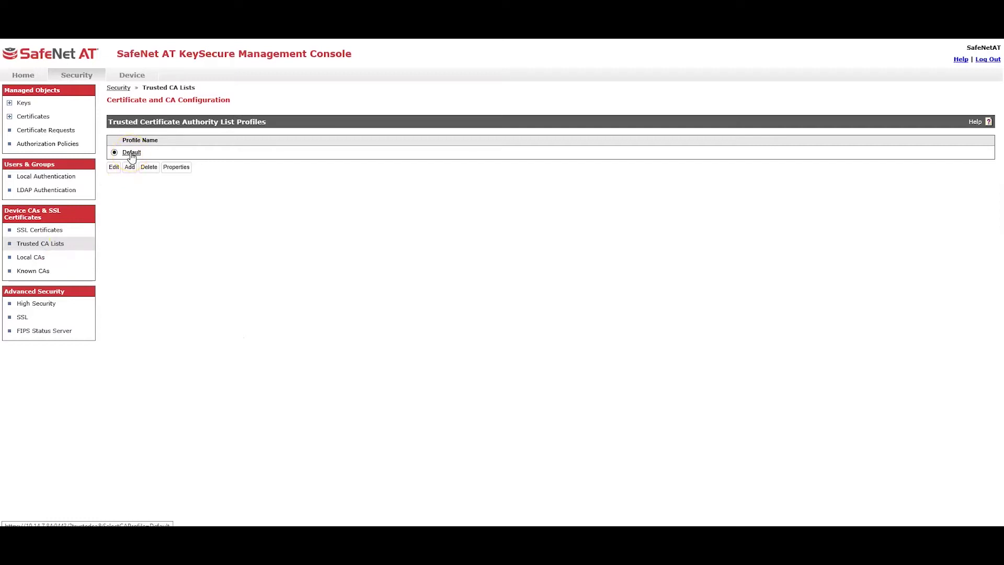
click(132, 154)
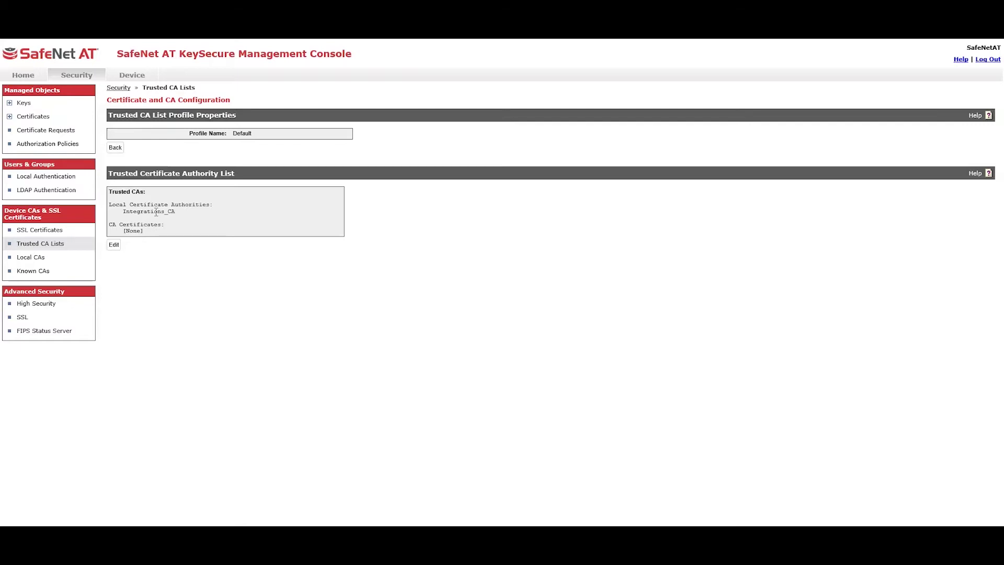
Display the SSL certificates KMIP_Cert_Issuing_CA, KMIP_Server_Cert_1 and Web_Admin_Cert.
click(33, 231)
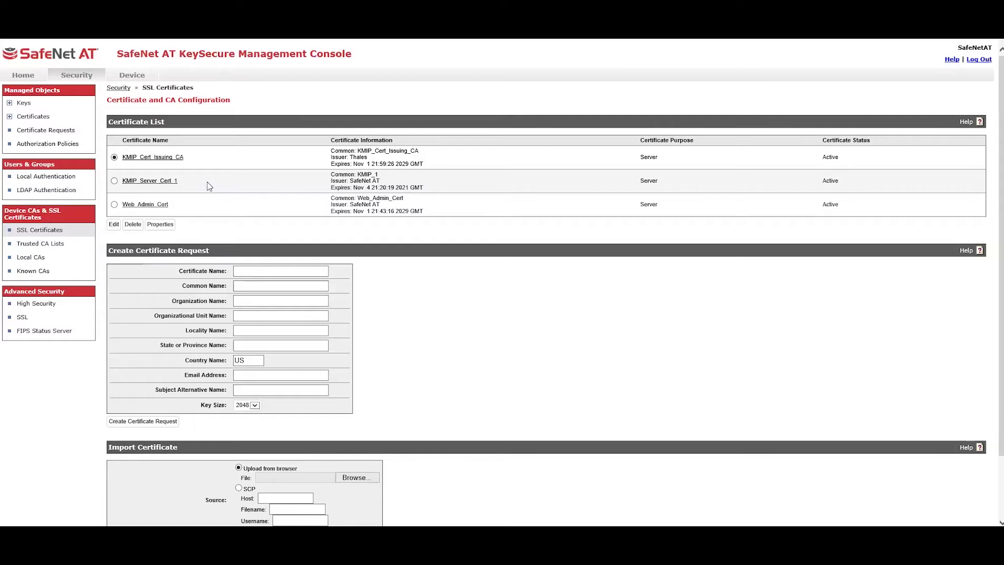
Review the KMIP key server's certificate authentication: Default trusted CA list and CN username field.
click(127, 80)
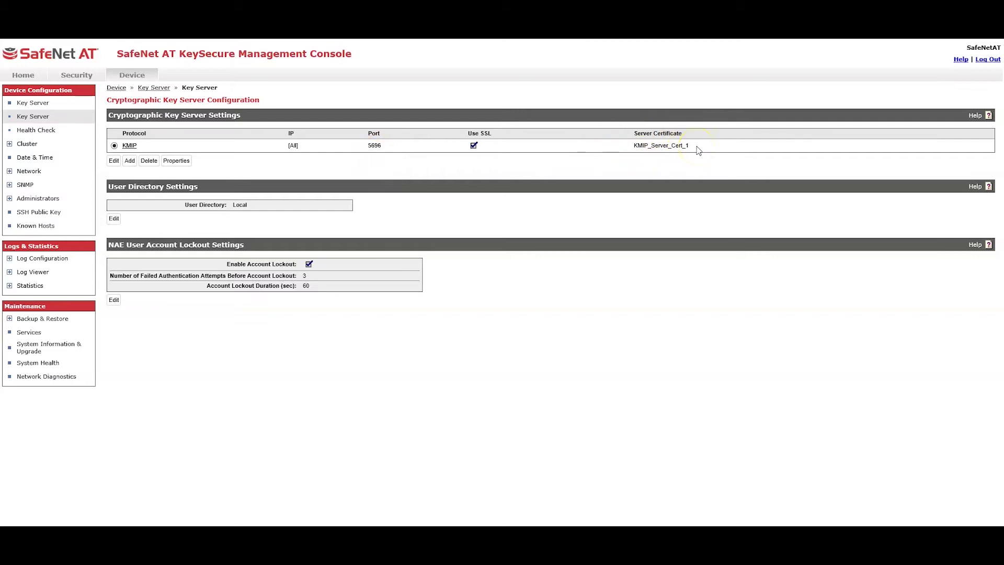
click(178, 161)
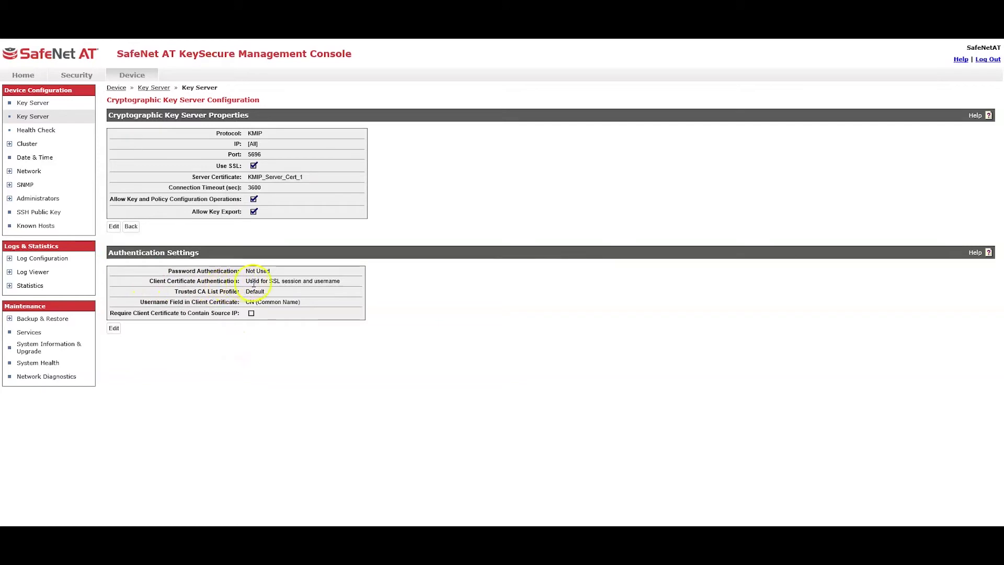
drag(343, 283, 314, 282)
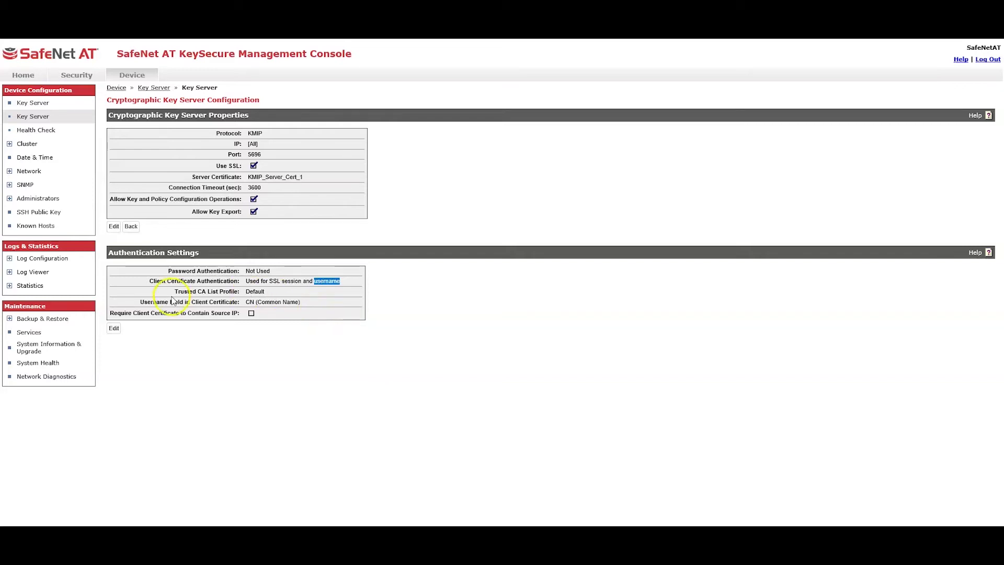
drag(302, 303, 248, 302)
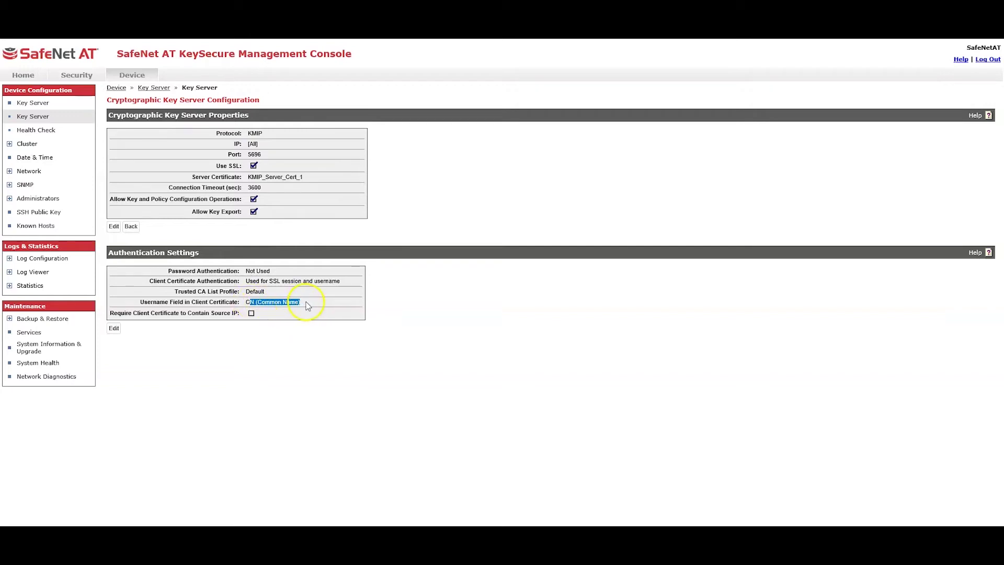
click(306, 303)
click(304, 309)
Show the Local Authentication page listing the two local users.
click(76, 77)
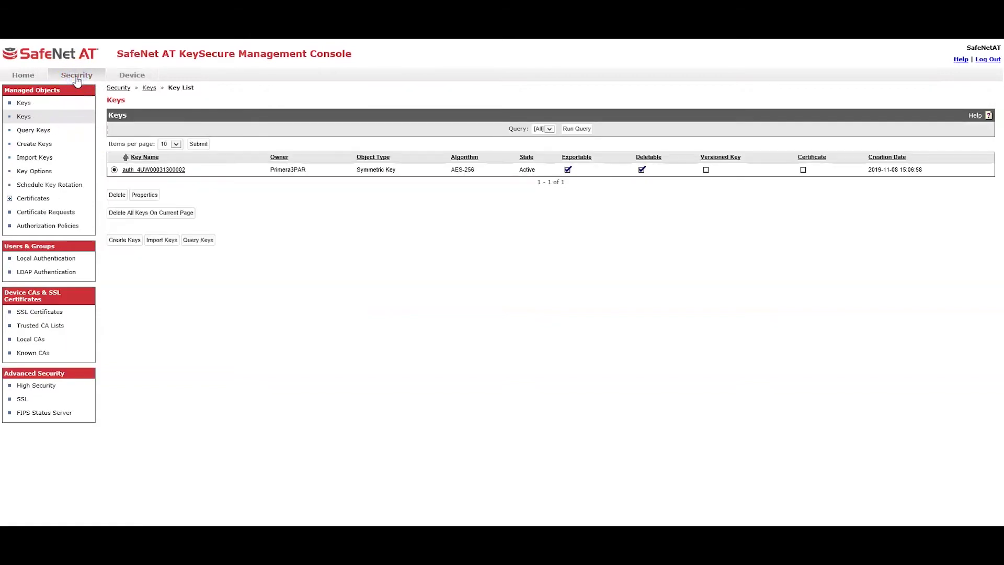
click(49, 260)
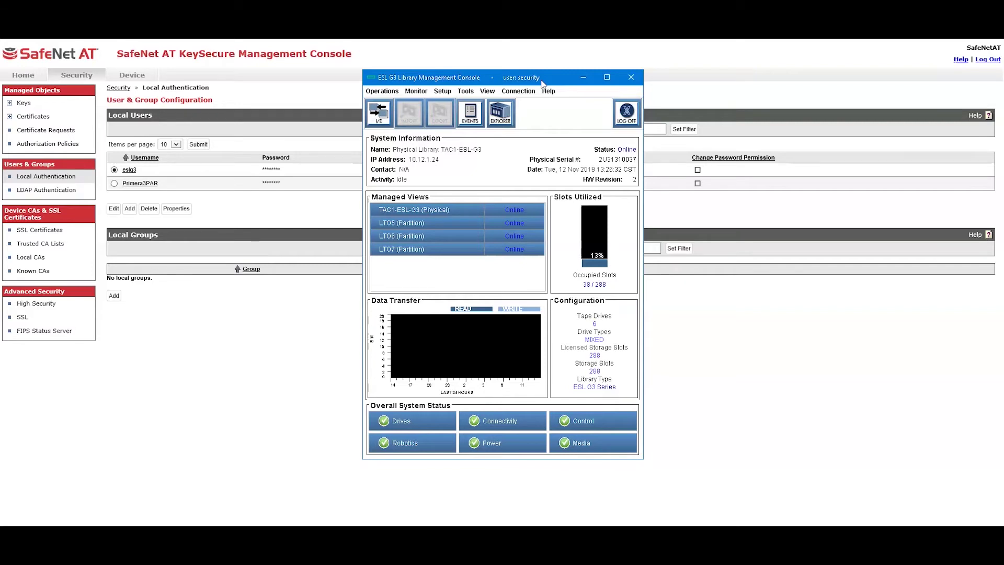
Open the KMIP Certificate Import dialog from Setup > Encryption > KMIP Key Manager.
click(442, 91)
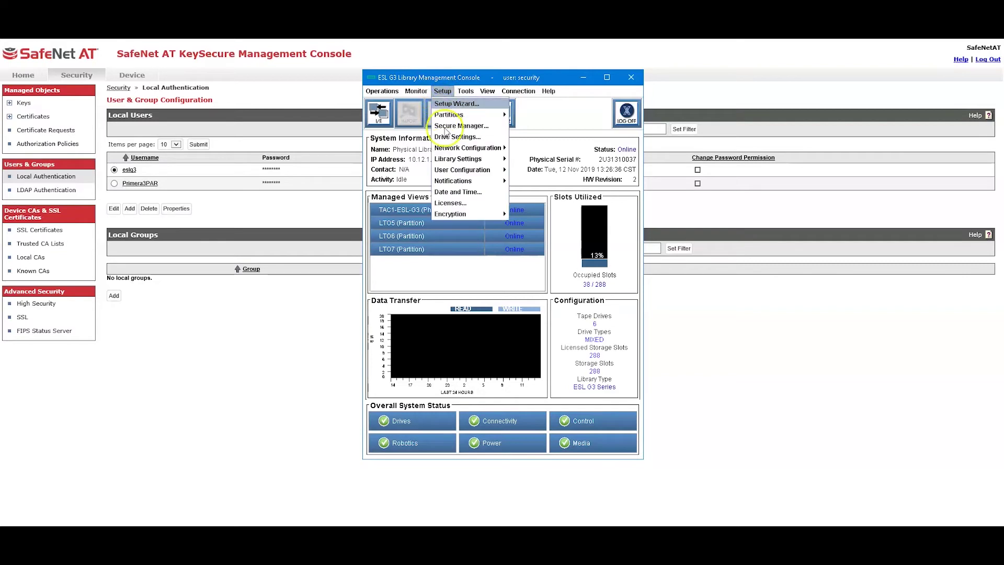
mouse_move(453, 215)
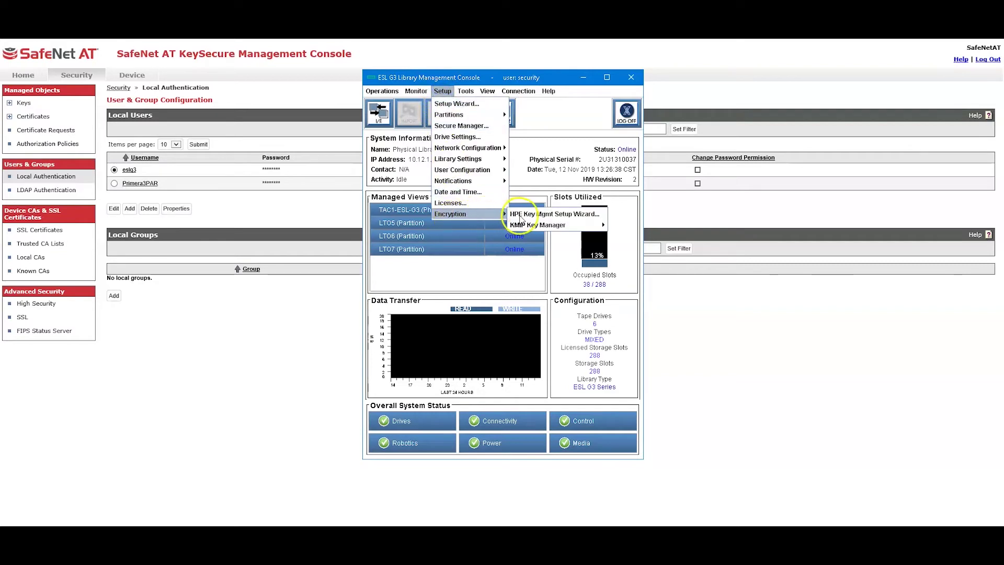
mouse_move(522, 225)
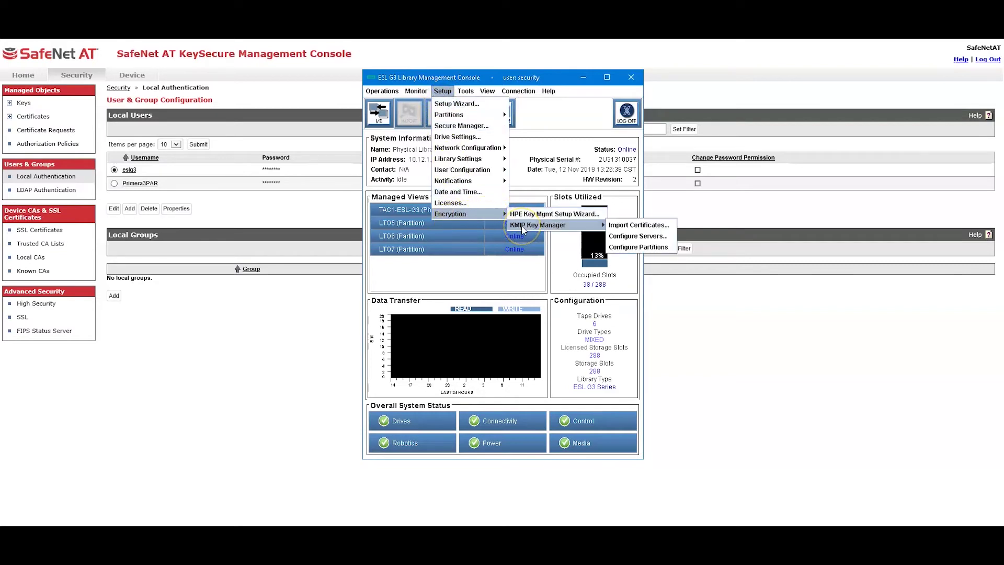
click(623, 225)
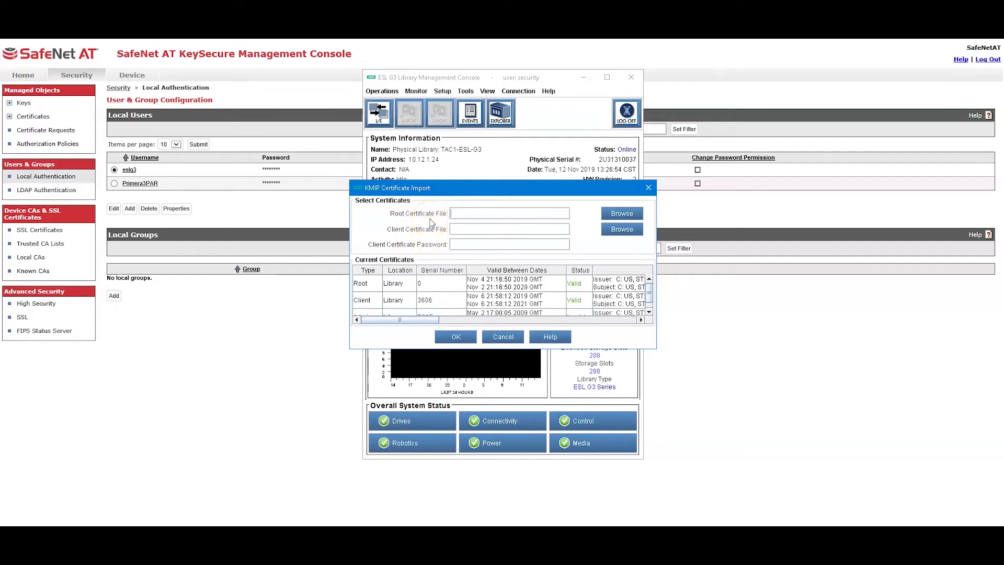
Download the Integrations_CA local CA certificate and save it as Integrations_CA.cer.
click(76, 76)
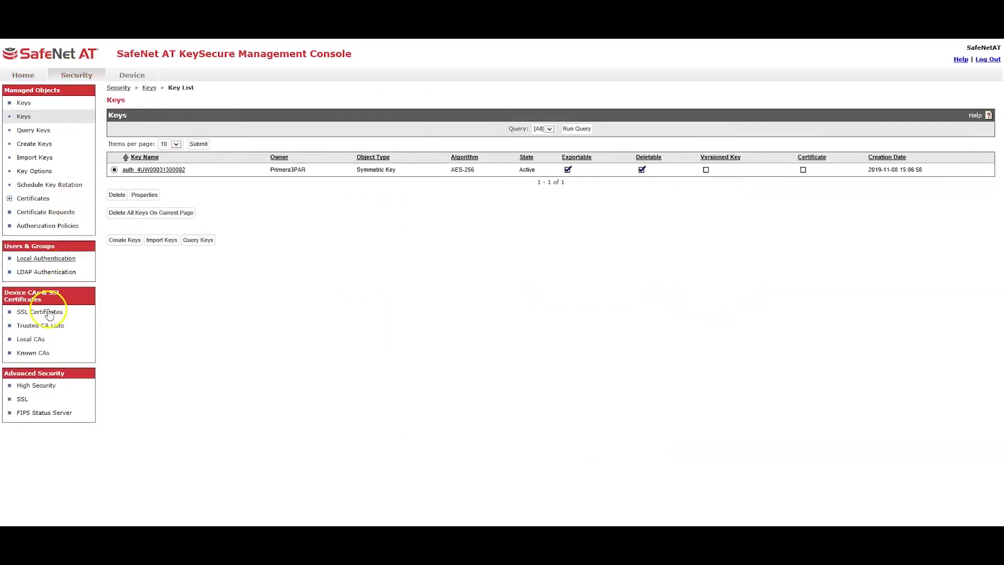
click(44, 340)
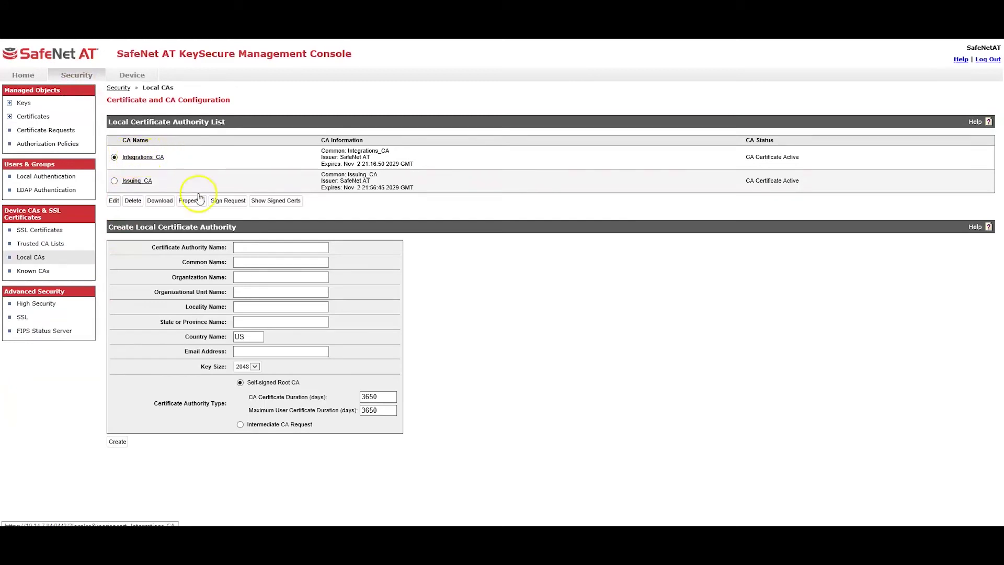
click(157, 205)
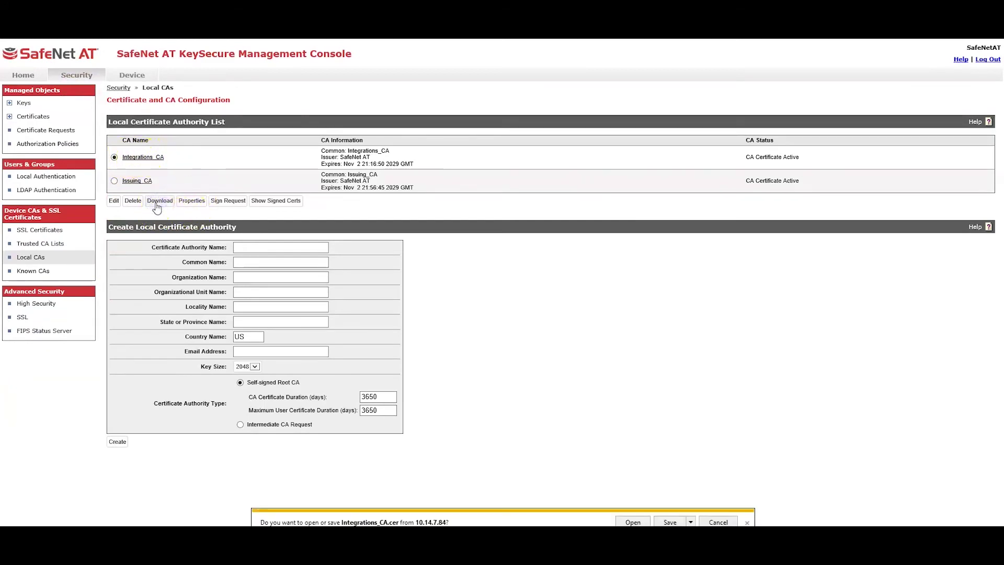
click(670, 522)
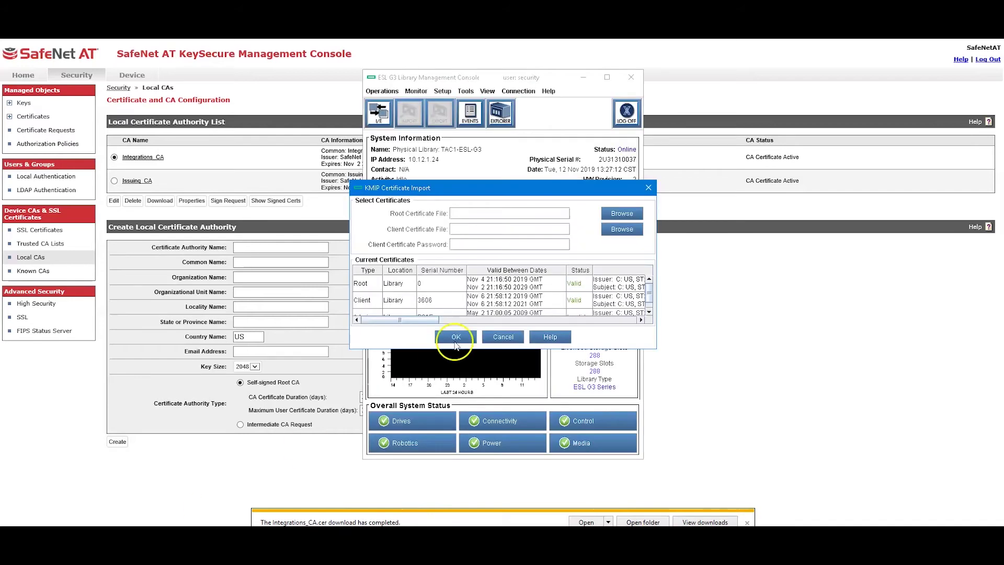
Browse Downloads with All Files shown and select Integrations_CA.cer for the root certificate.
click(618, 215)
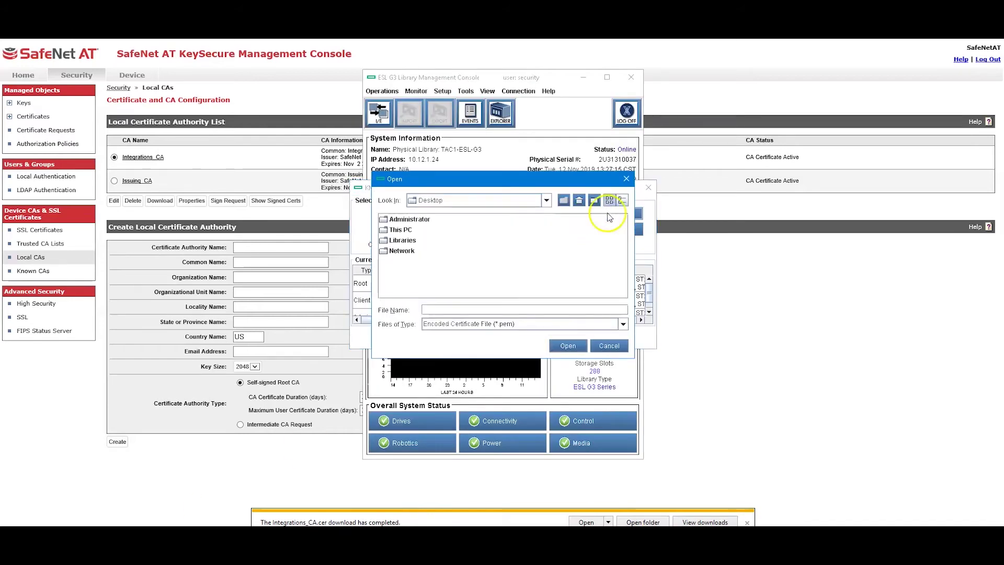
click(546, 201)
click(453, 243)
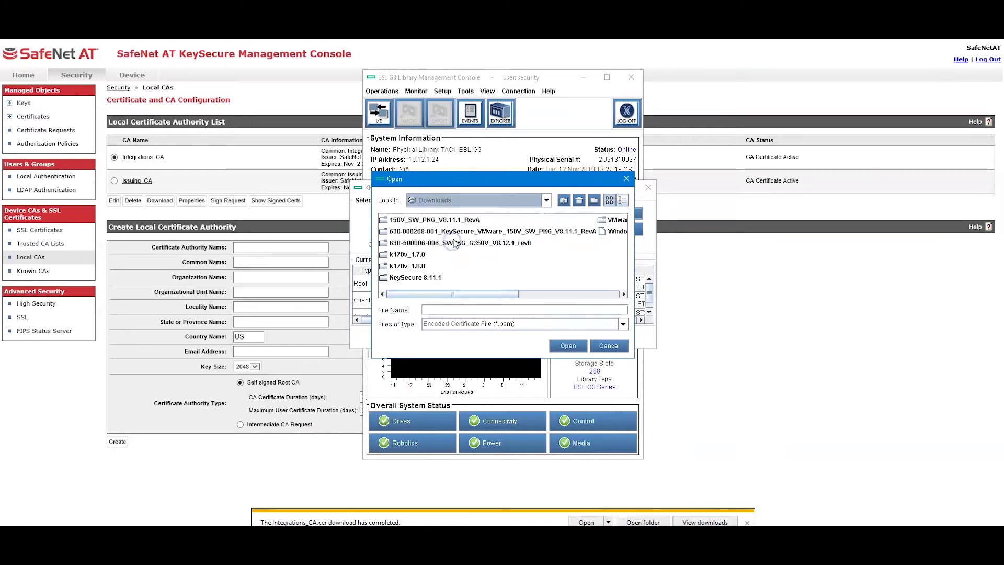
drag(485, 296, 580, 294)
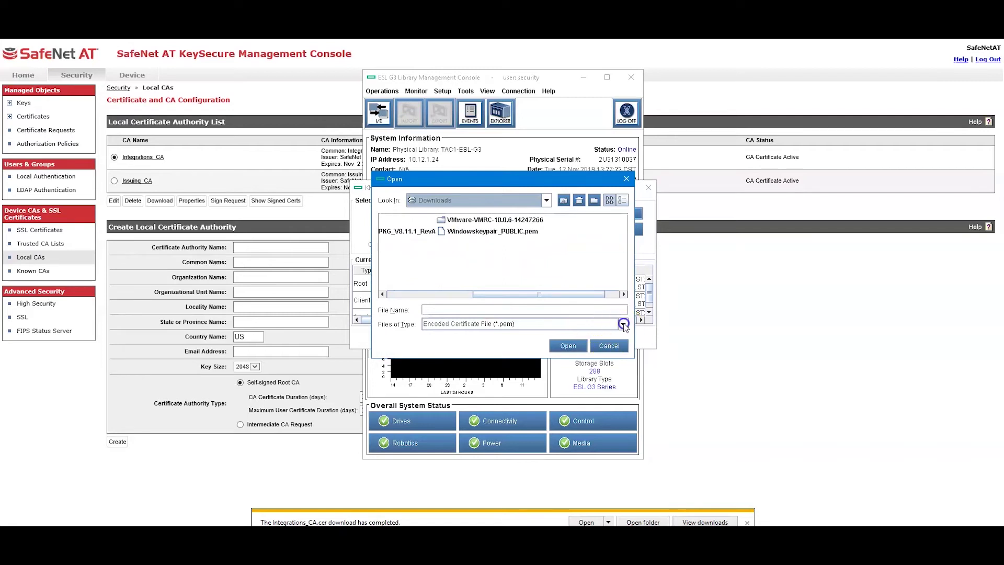
click(623, 323)
click(580, 337)
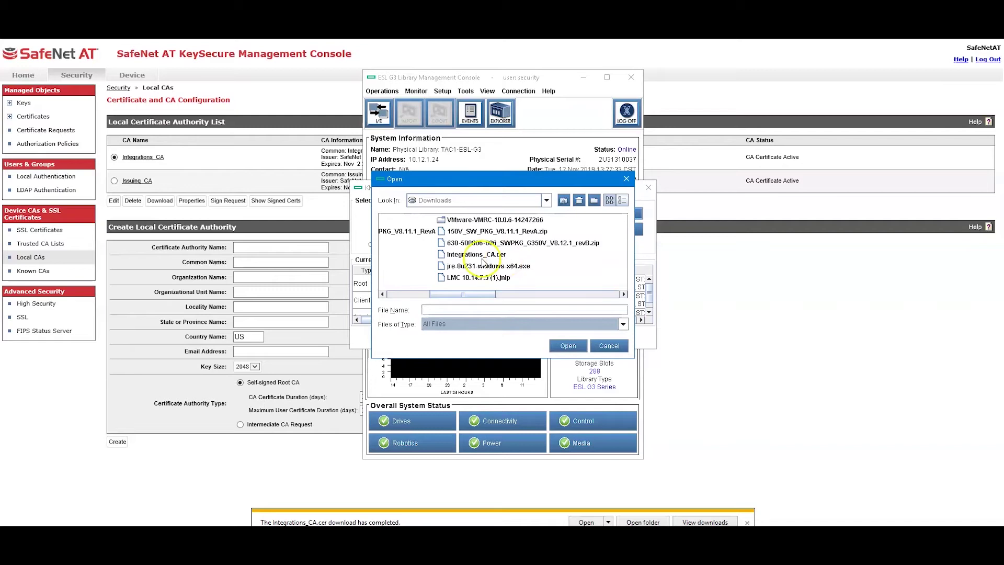
click(479, 258)
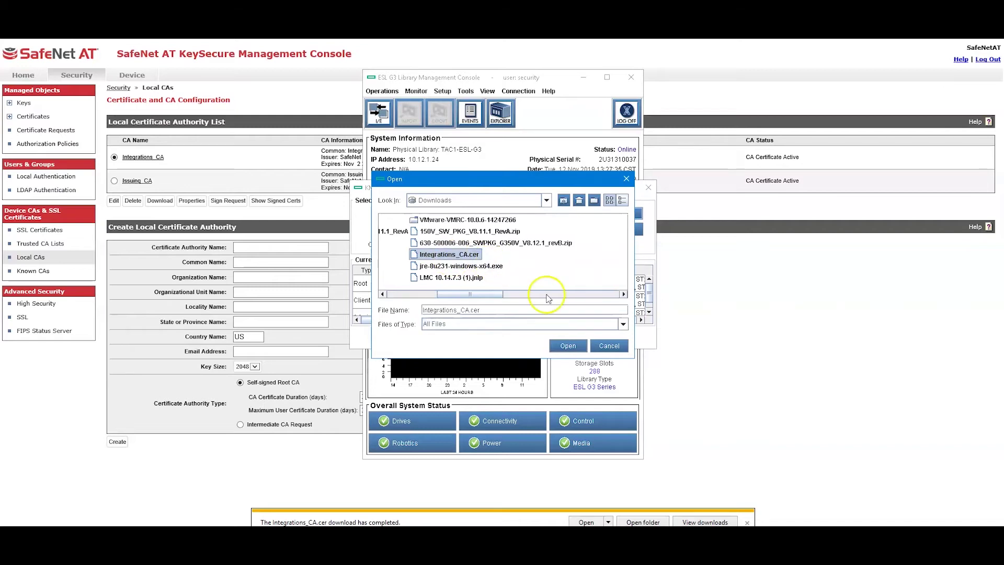
Confirm Integrations_CA.cer from Downloads as the root certificate file.
click(567, 347)
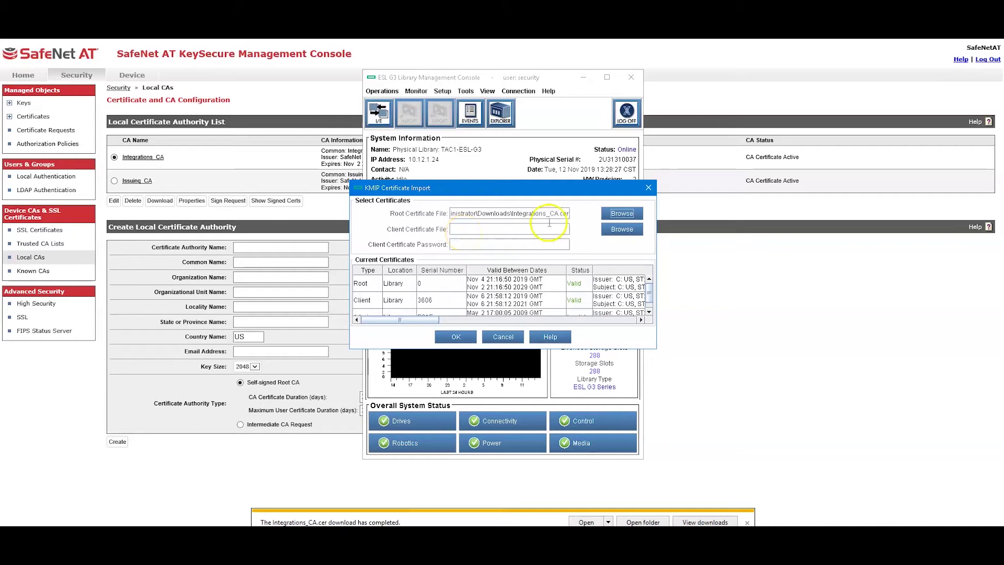
Select eslg3.p12 from the Desktop as the client certificate and enter its password.
click(622, 230)
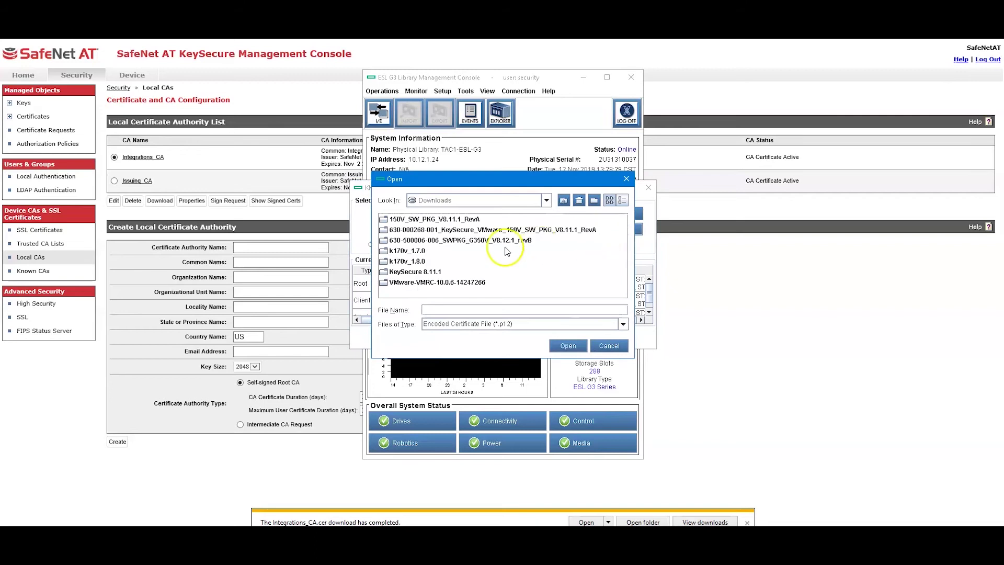
click(546, 200)
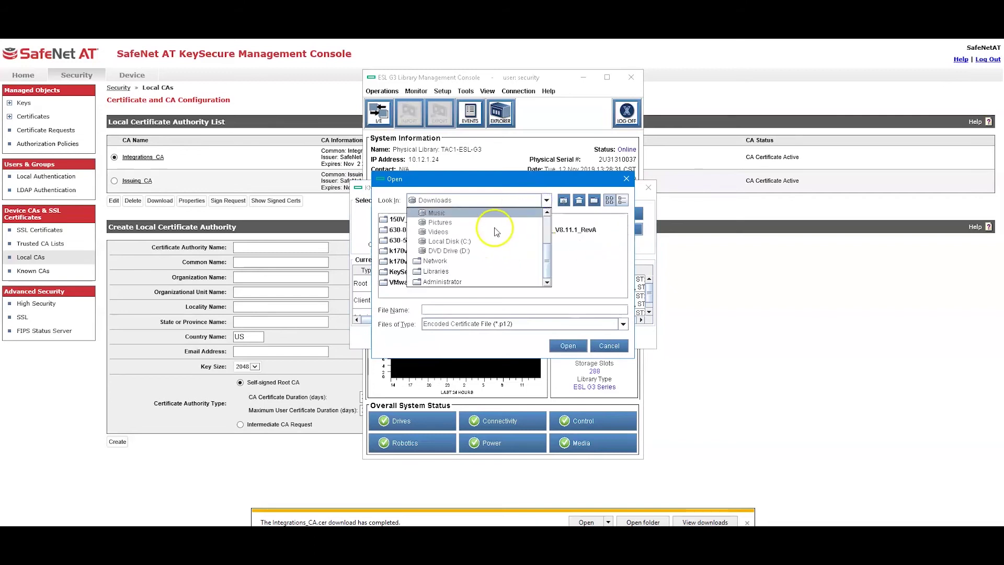
scroll(488, 224, up, 2)
click(546, 215)
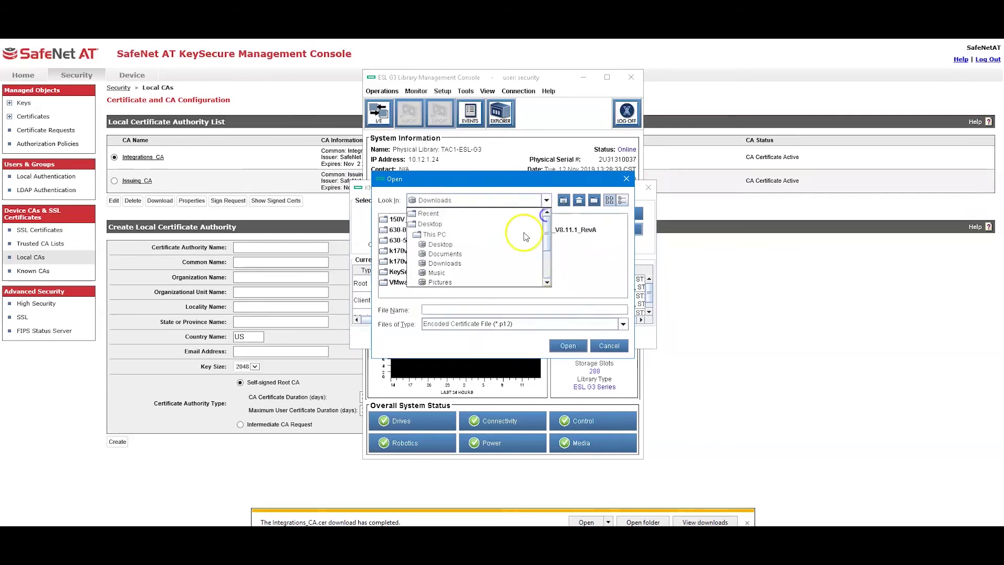
click(433, 224)
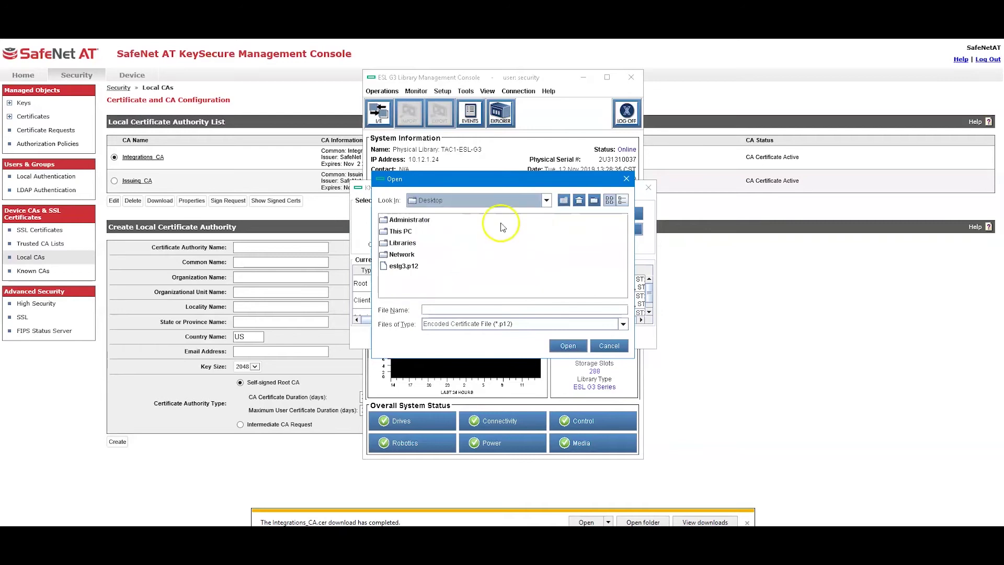
click(406, 267)
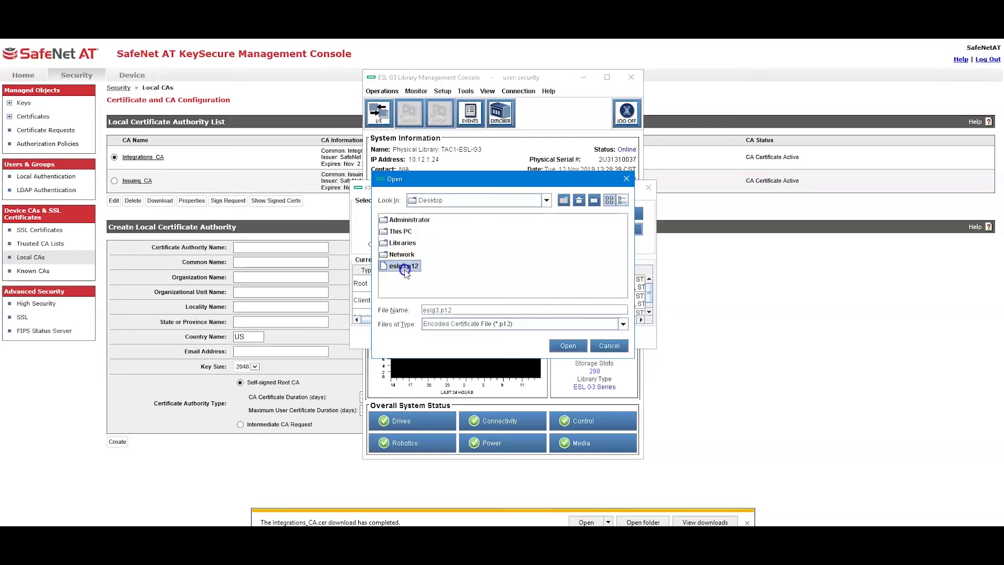
click(566, 345)
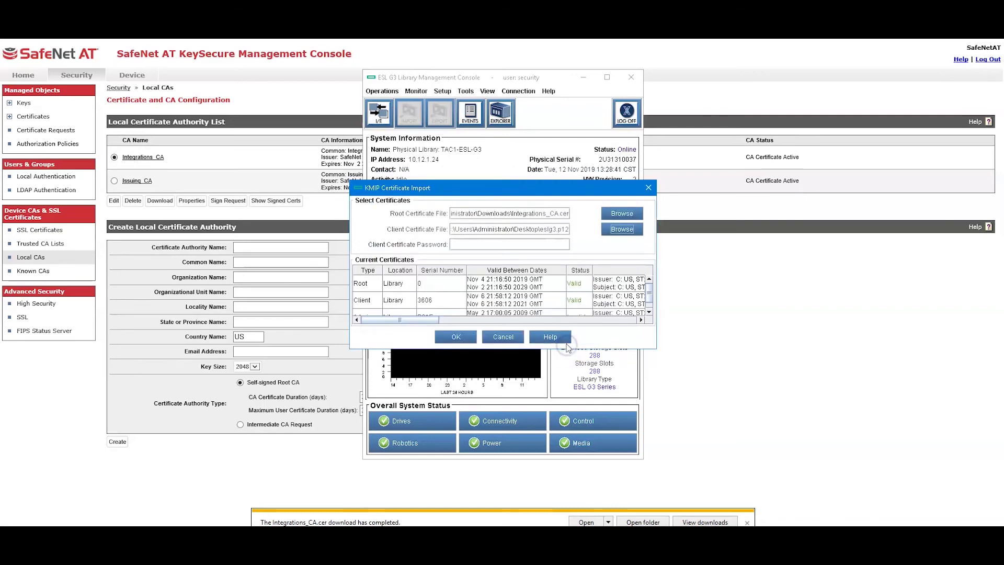
click(471, 245)
text(••••••)
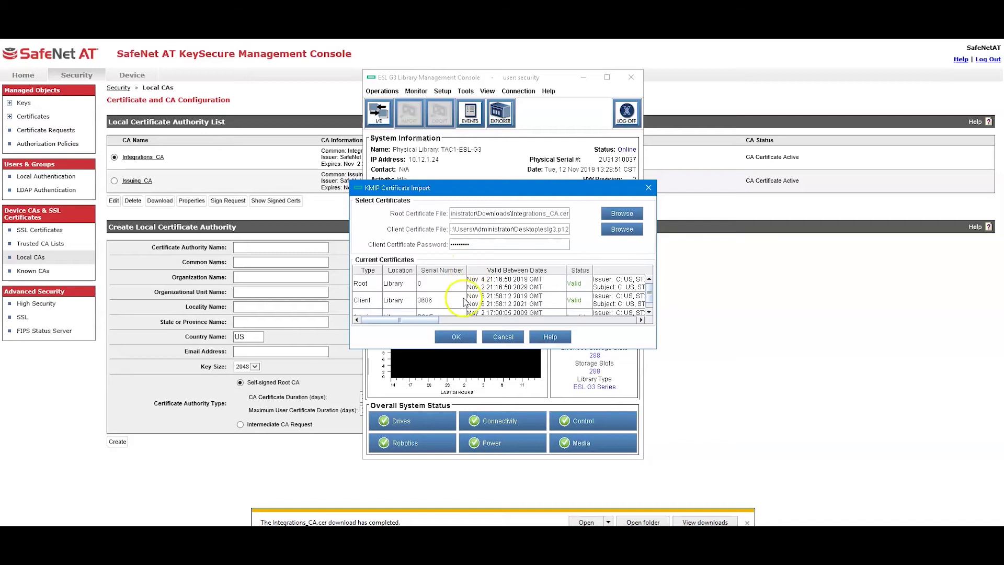
Import the chosen KMIP certificates into the ESL G3 library.
click(456, 337)
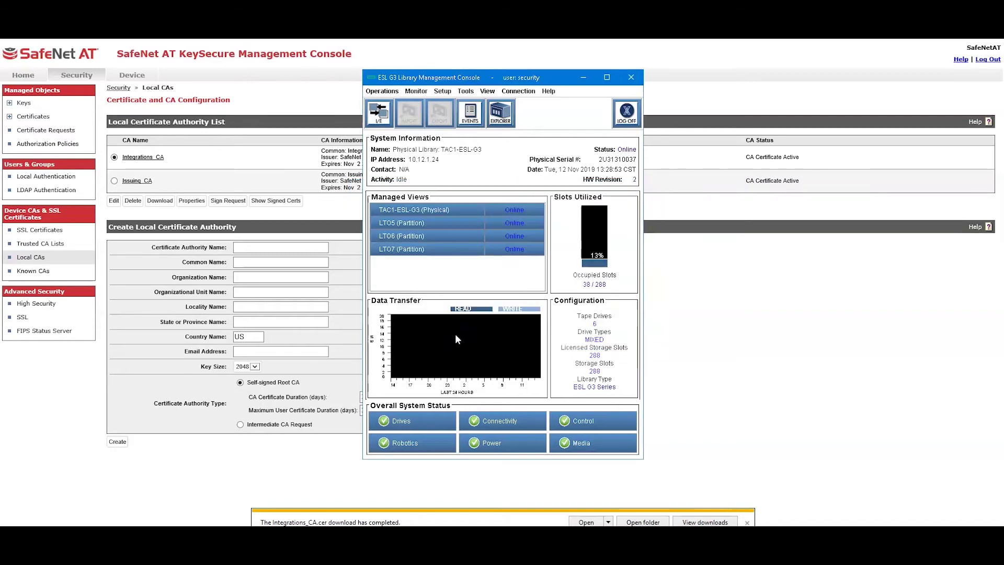
click(455, 332)
click(461, 289)
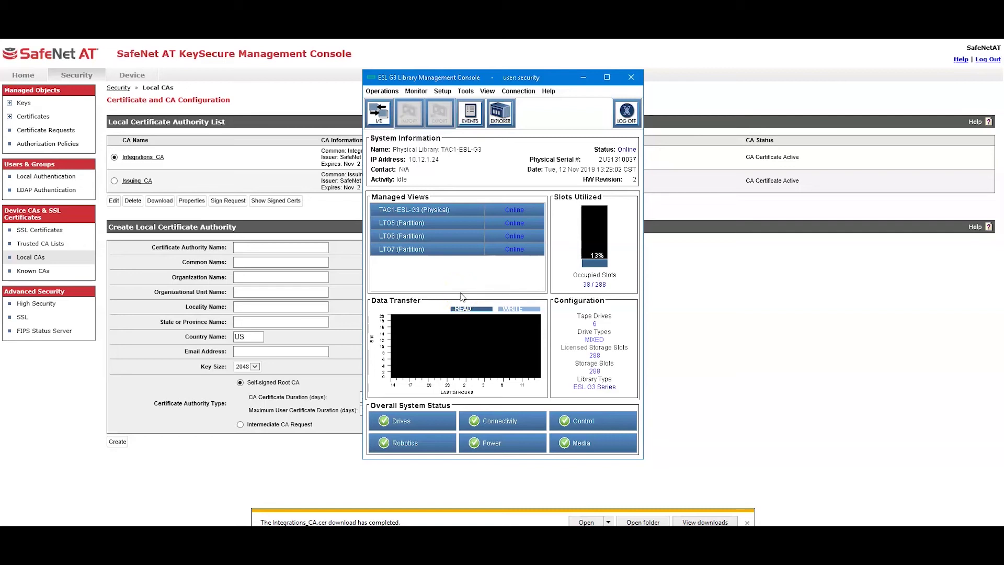
Bring up KMIP Server Configuration, showing servers 10.14.7.84 and 10.14.7.85 on port 5696.
click(443, 92)
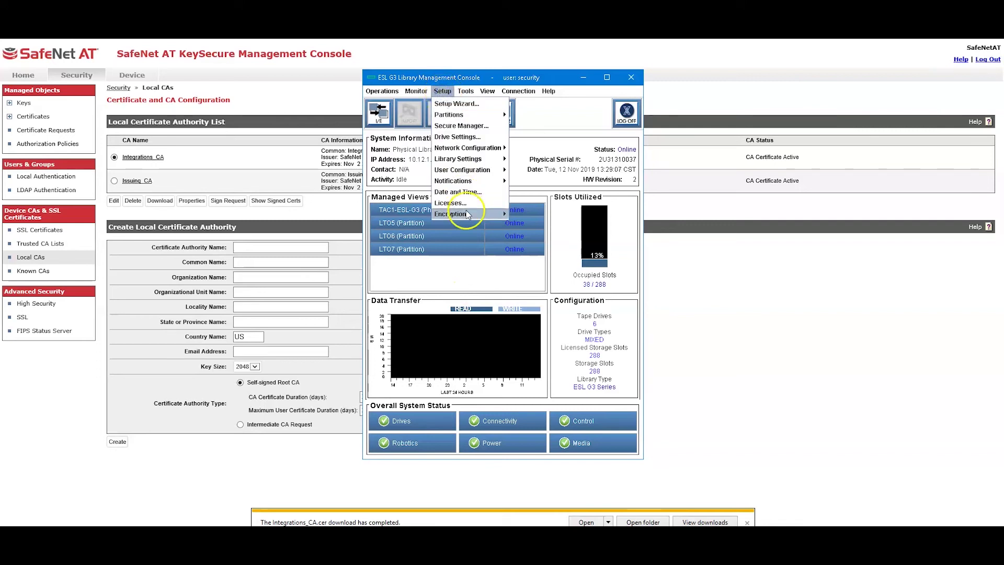
mouse_move(468, 214)
mouse_move(532, 227)
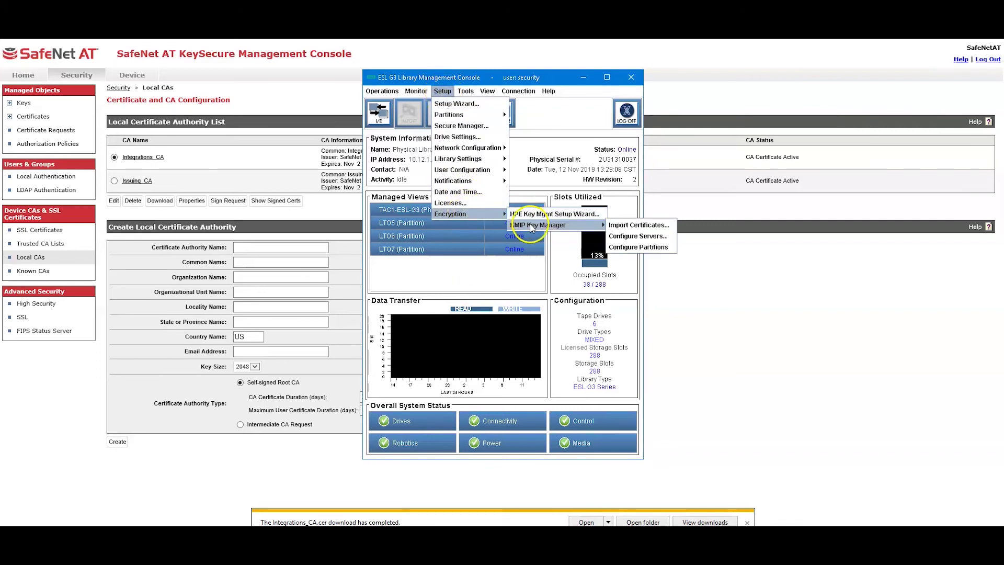
click(637, 238)
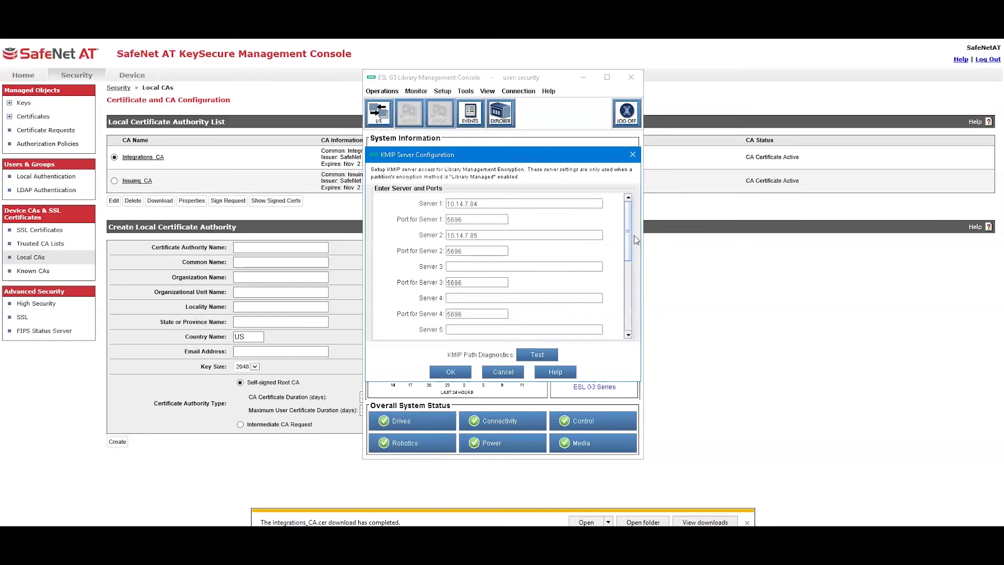
click(476, 202)
click(477, 203)
click(476, 235)
click(479, 285)
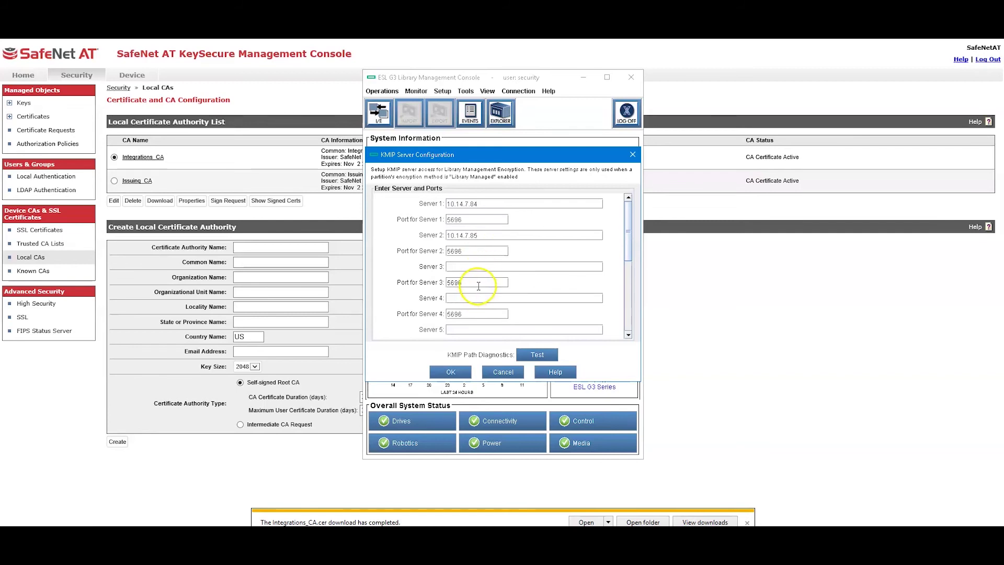
click(474, 251)
Run the KMIP path test for both servers, then view KeySecure's Activity log.
click(537, 355)
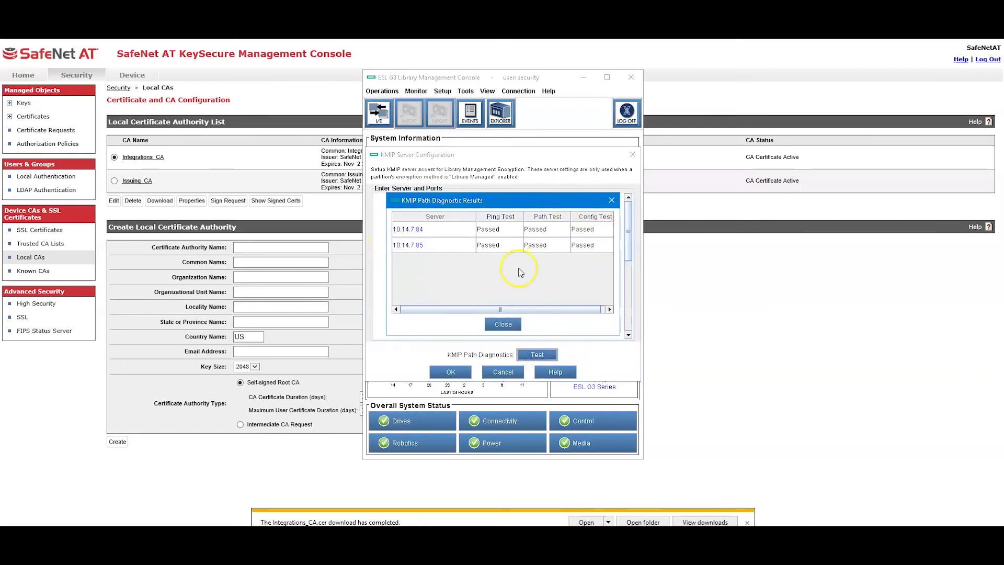
click(135, 76)
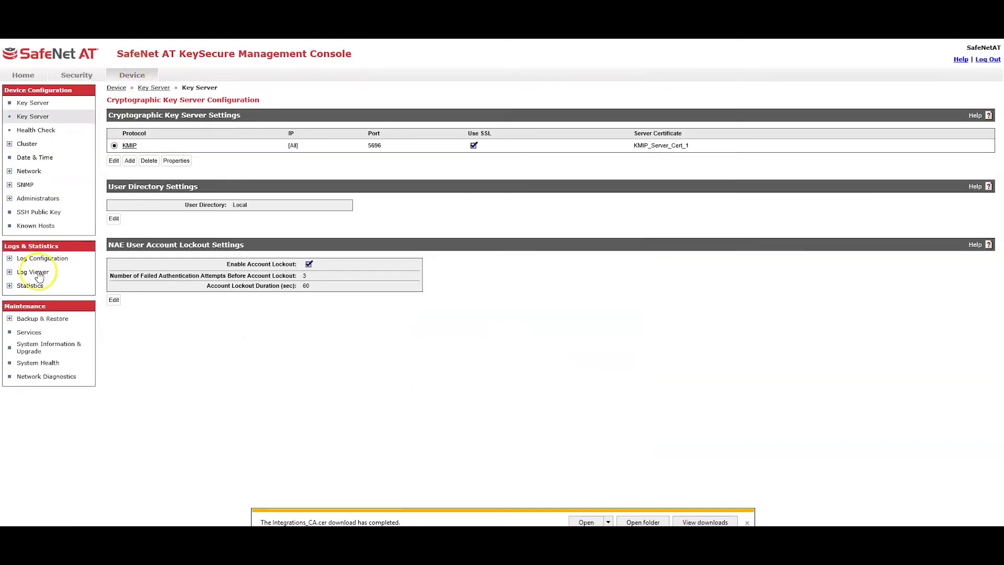
click(35, 272)
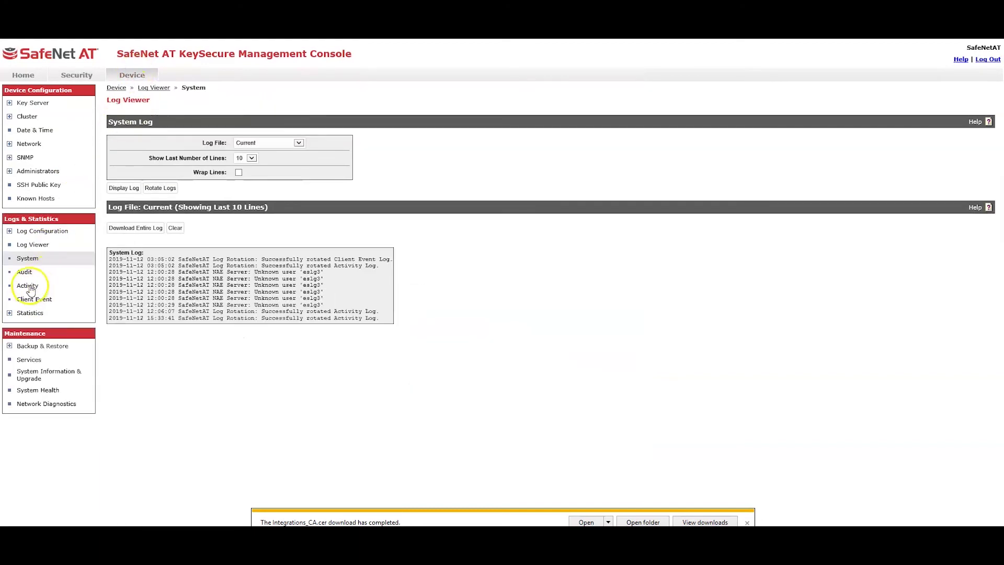
click(28, 287)
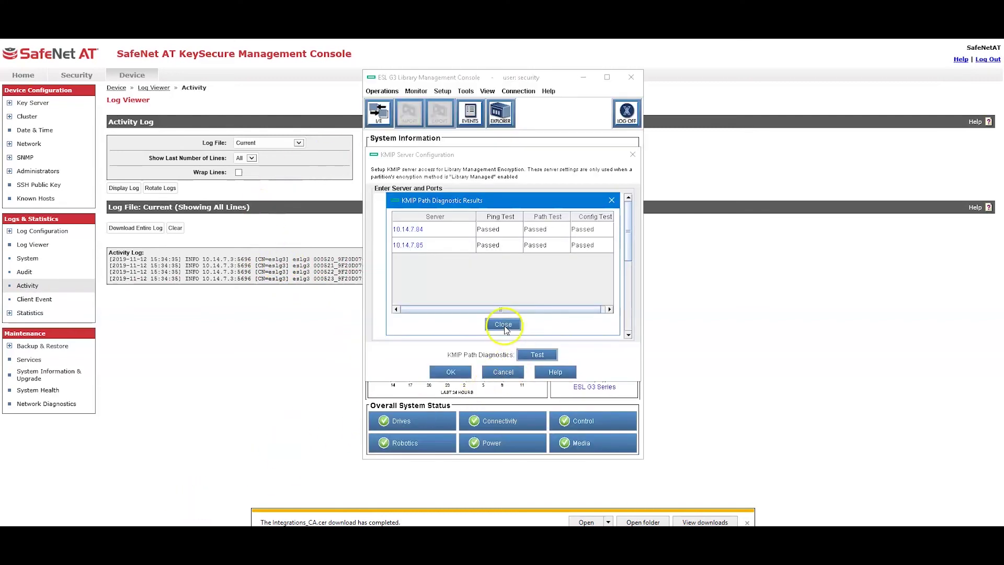
Dismiss the path test results, save the KMIP server settings, and acknowledge 'No changes found'.
click(504, 324)
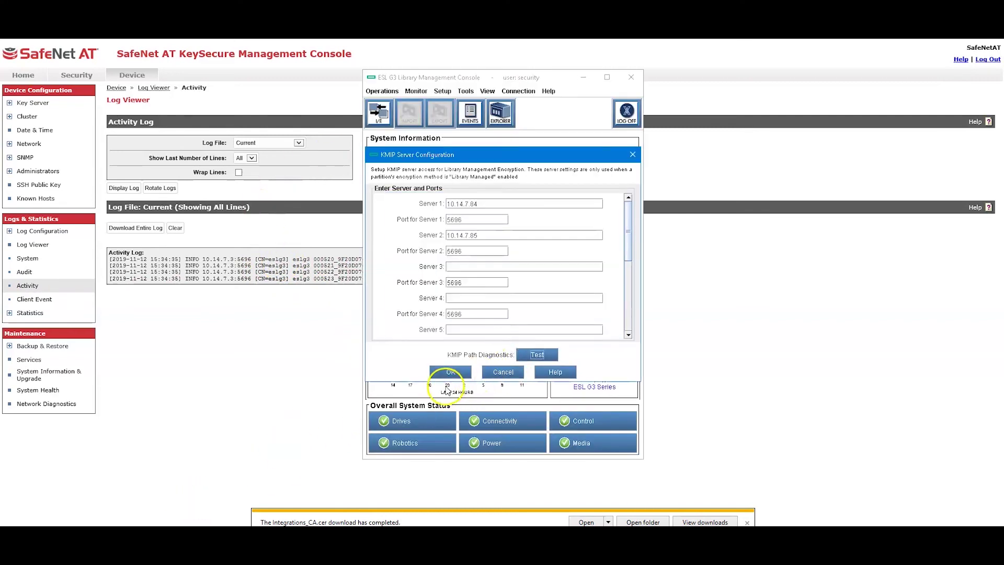
click(449, 372)
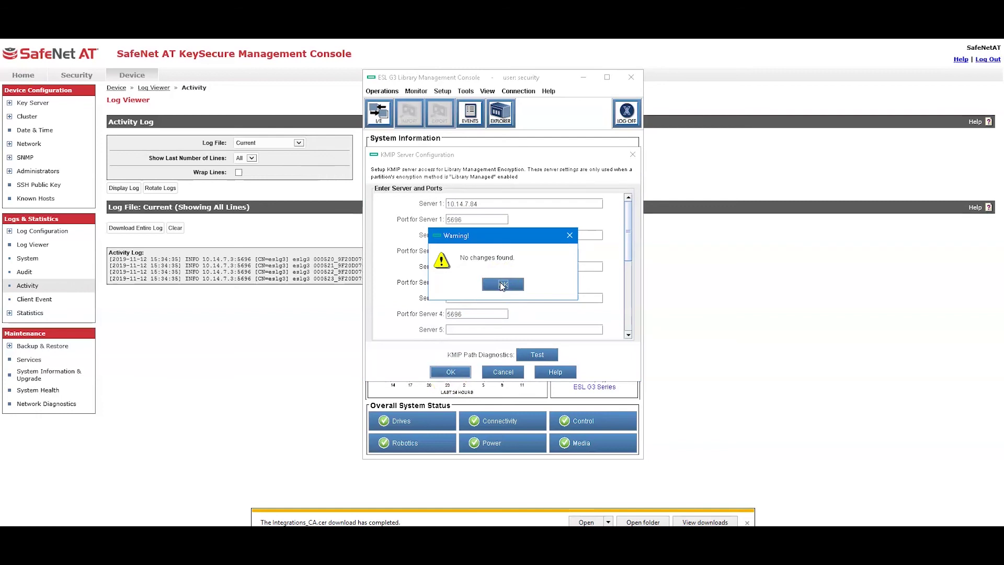
click(502, 285)
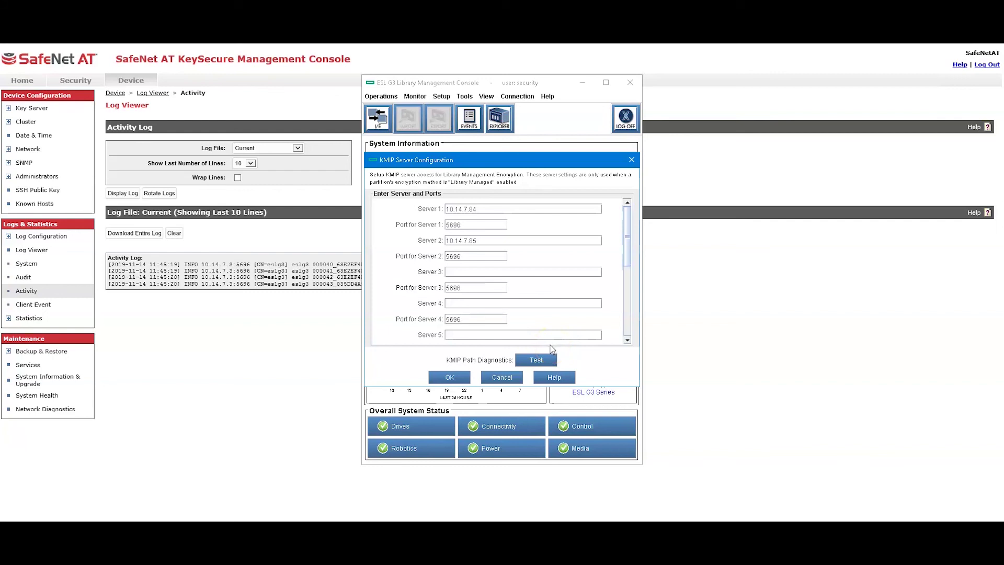
Leave server settings and show KMIP Partition Configuration listing LTO5, LTO6 and LTO7.
click(495, 378)
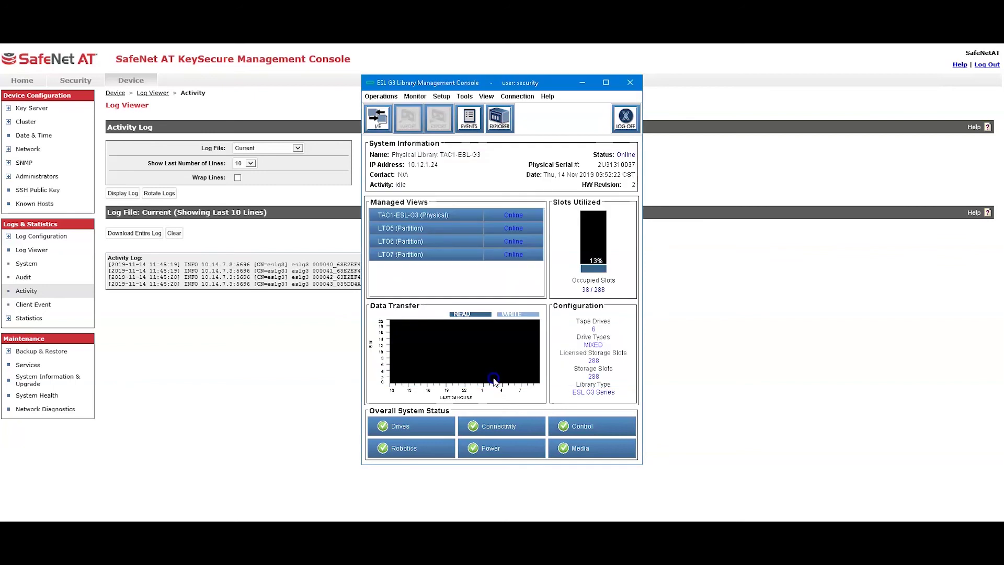
click(442, 96)
mouse_move(449, 221)
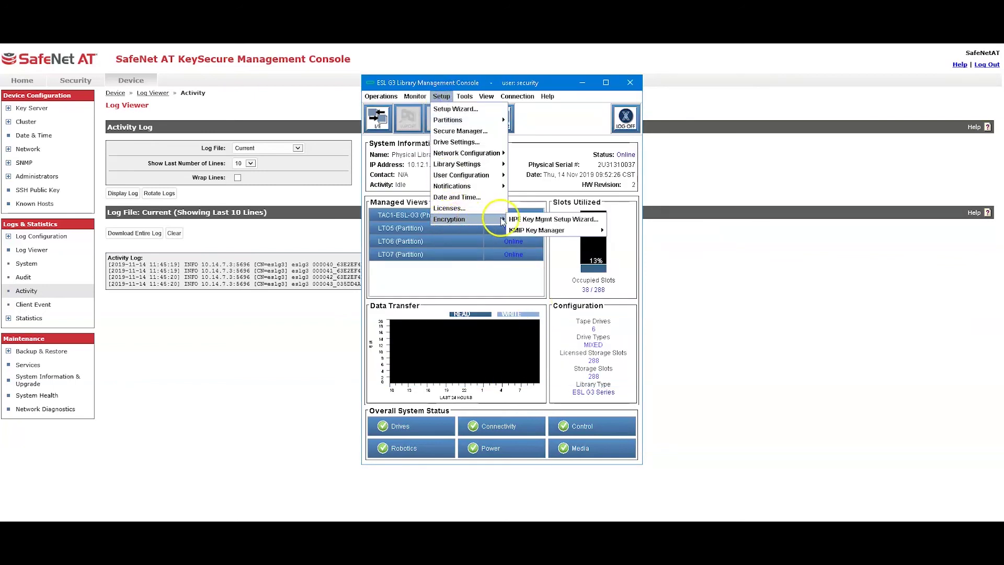
mouse_move(514, 233)
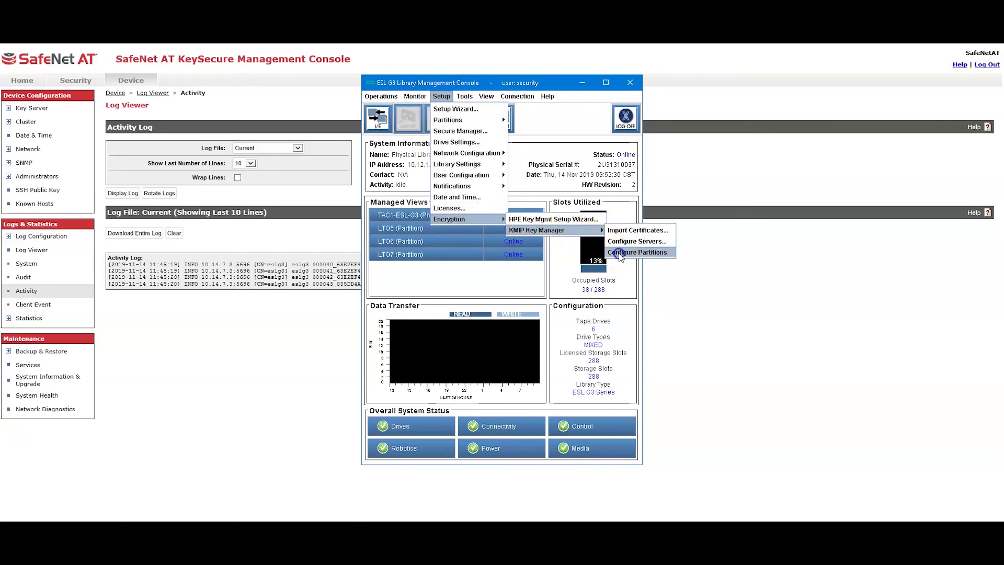
click(622, 254)
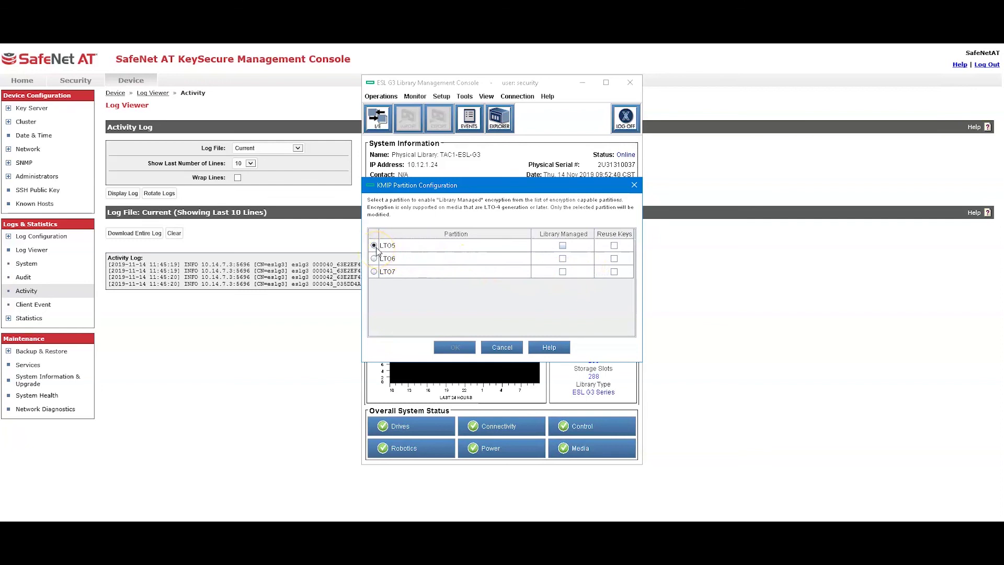
Mark LTO5 as Library Managed and confirm taking the partition offline.
click(530, 252)
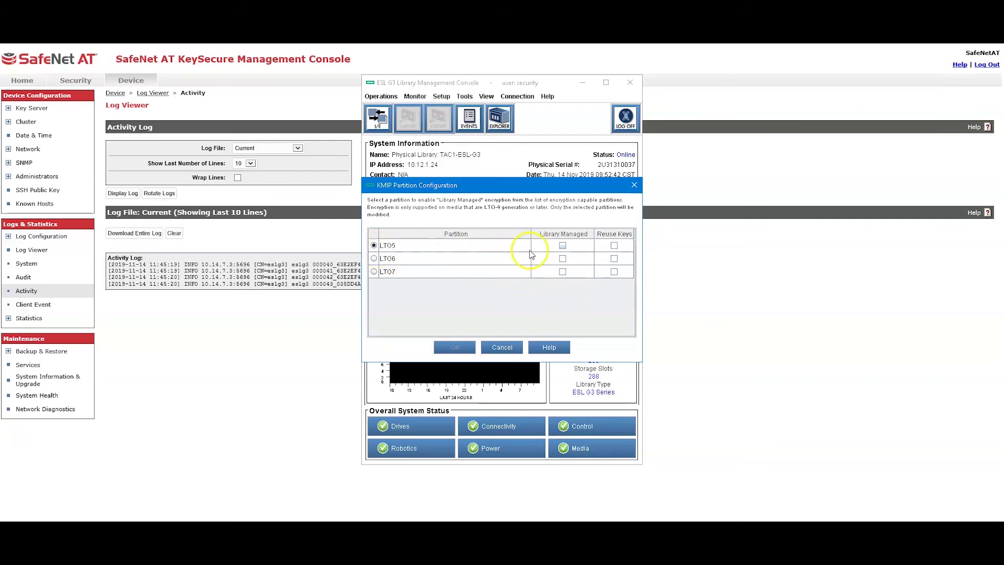
click(563, 246)
click(530, 299)
click(453, 350)
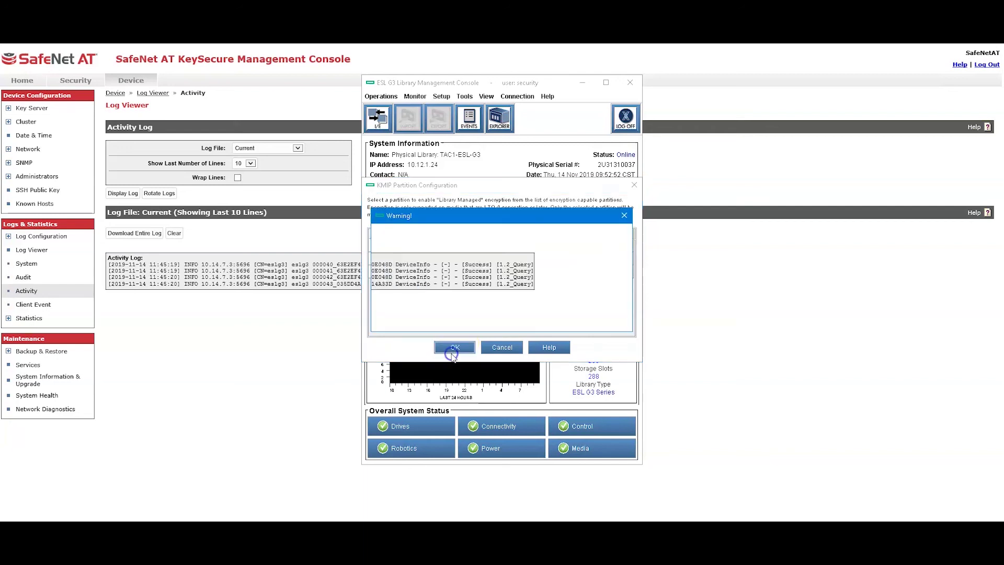
click(475, 318)
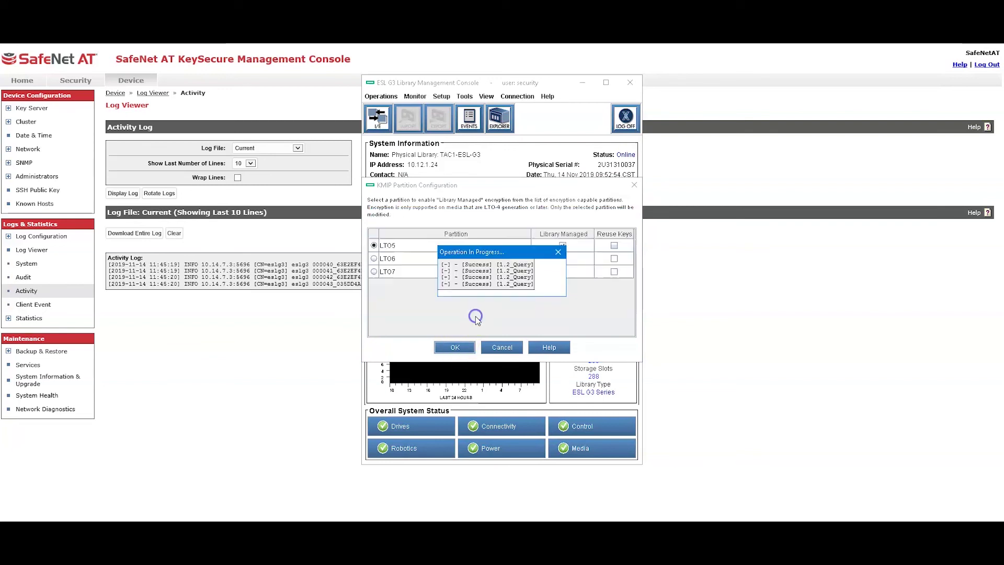